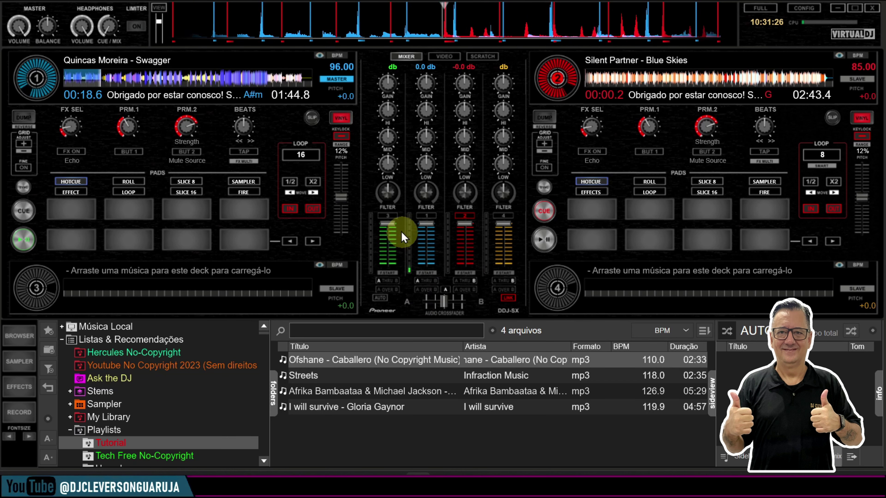
Show the video section of the central mixer and open the master video output window.
mouse_move(420, 190)
mouse_down()
mouse_move(441, 189)
mouse_move(421, 193)
mouse_up()
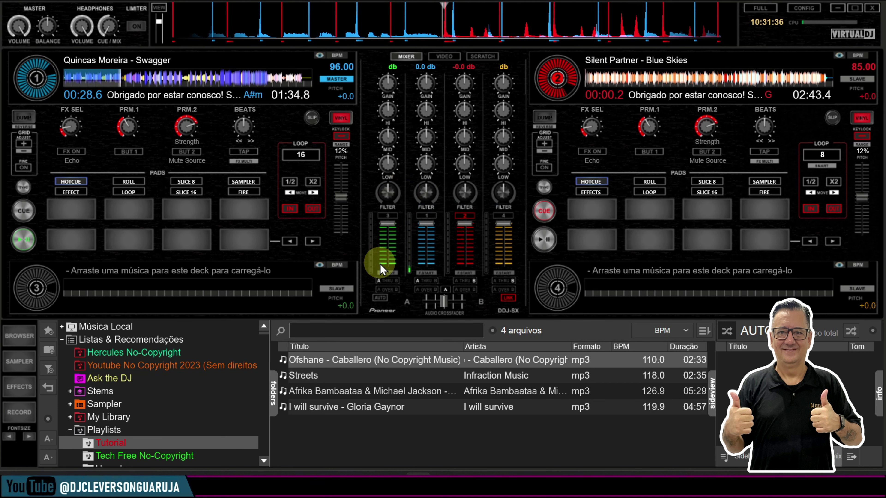
click(448, 57)
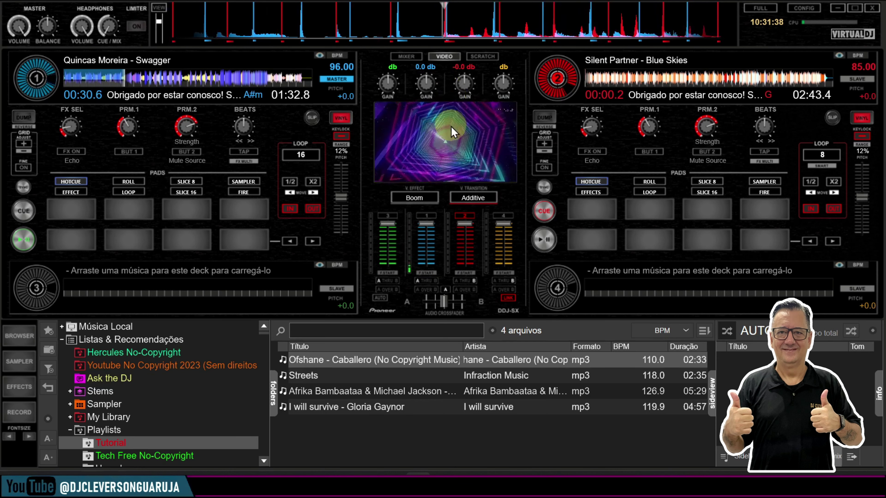
click(456, 153)
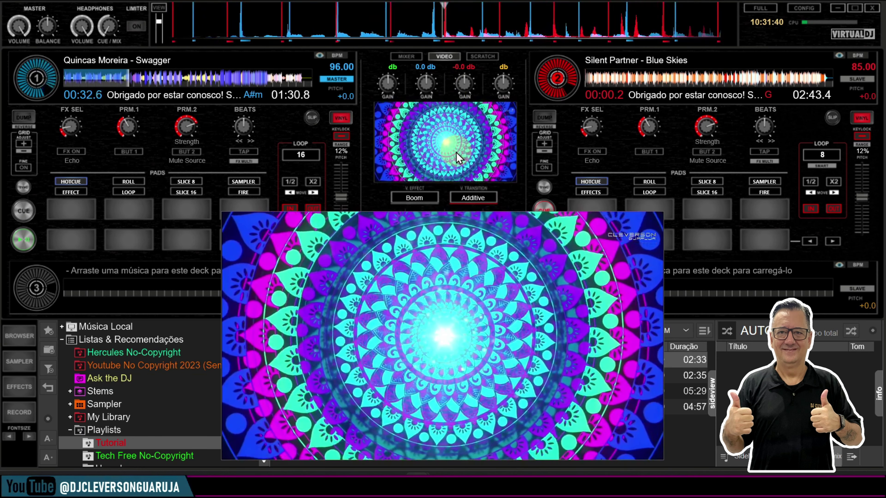
click(456, 152)
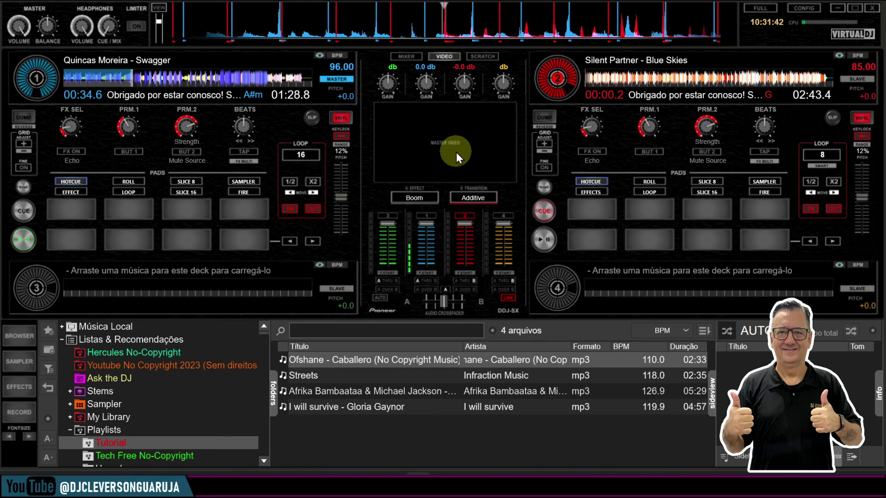
click(457, 152)
Toggle the Boom video effect repeatedly on the master video output.
click(415, 196)
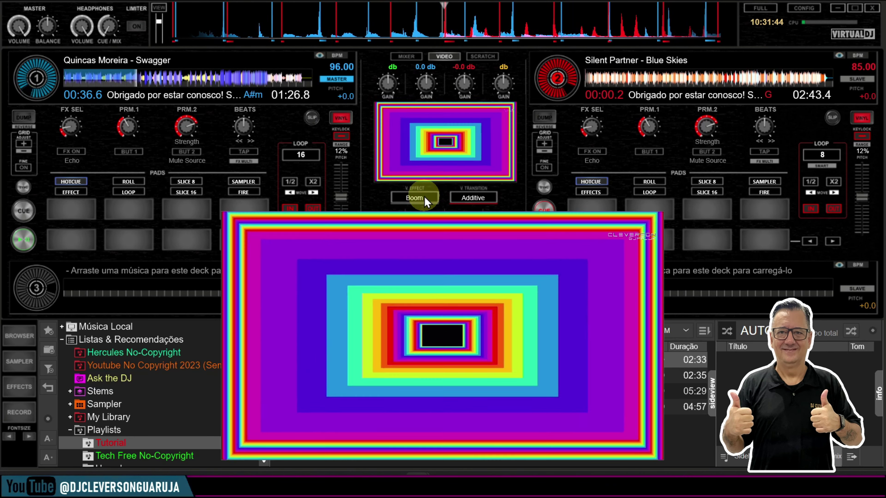
click(424, 197)
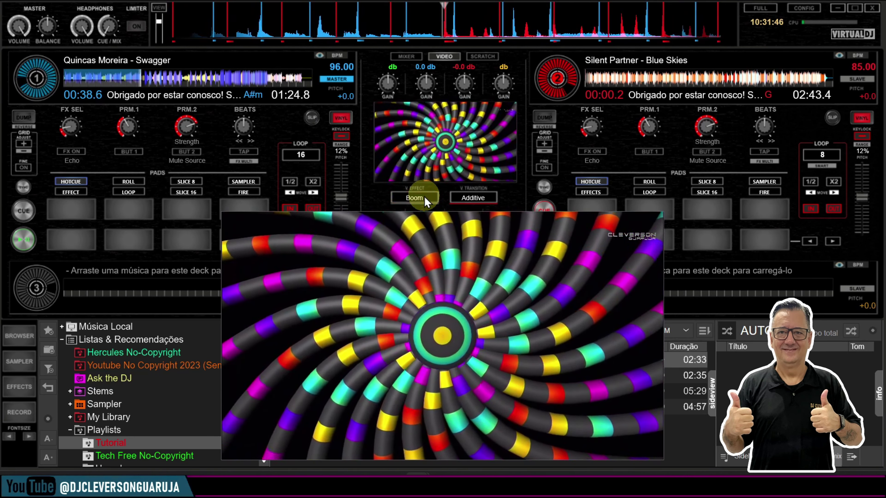
click(424, 197)
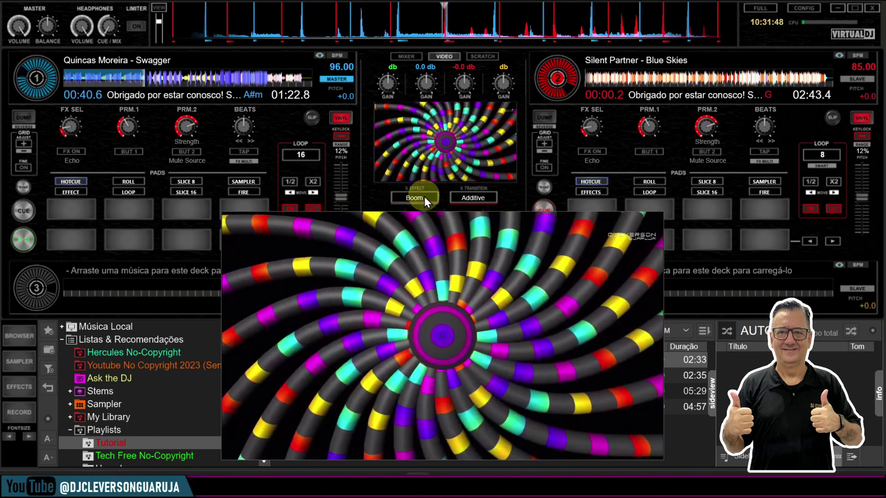
click(424, 197)
Minimize the video output window and return the central section to the mixer after viewing the scratch section.
right_click(420, 253)
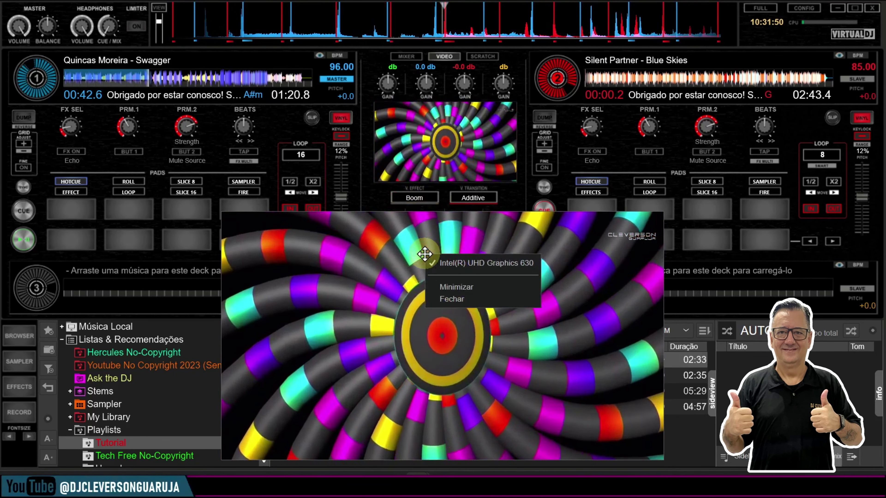
click(444, 290)
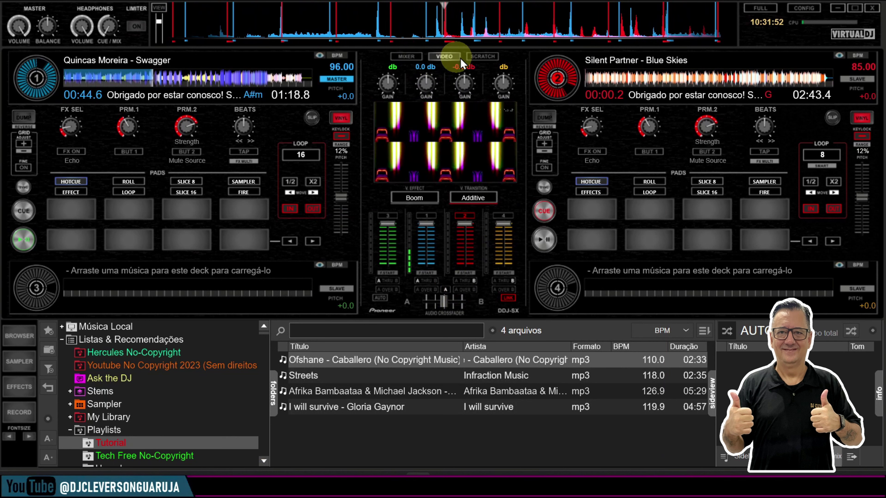
click(482, 57)
click(415, 59)
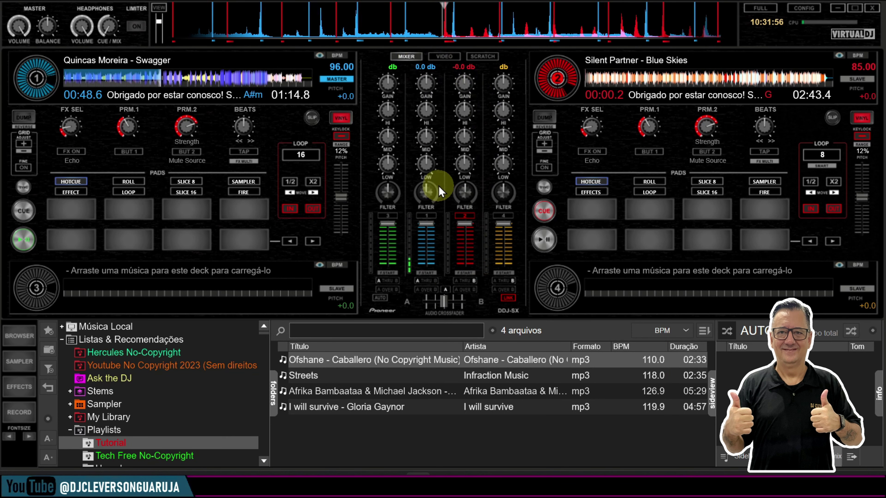
mouse_move(428, 162)
mouse_down()
mouse_move(409, 192)
mouse_move(427, 163)
mouse_up()
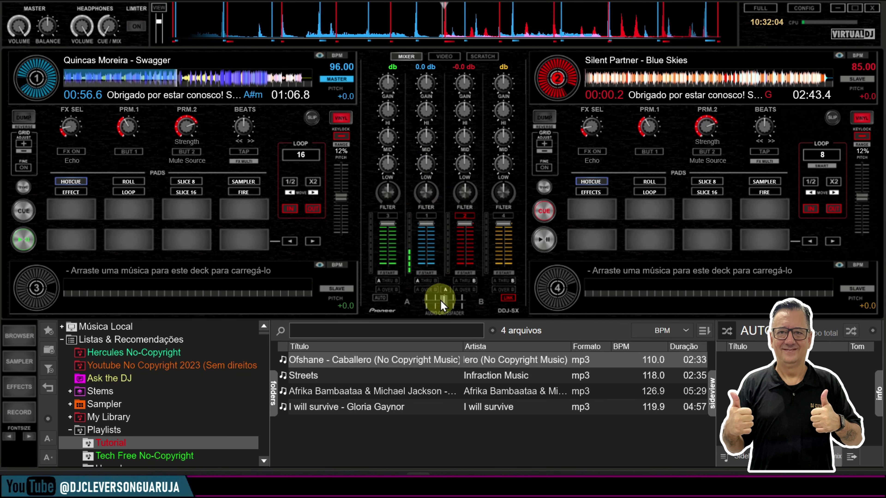
mouse_move(441, 297)
mouse_down()
mouse_move(467, 301)
mouse_move(405, 297)
mouse_move(423, 308)
mouse_move(447, 301)
mouse_up()
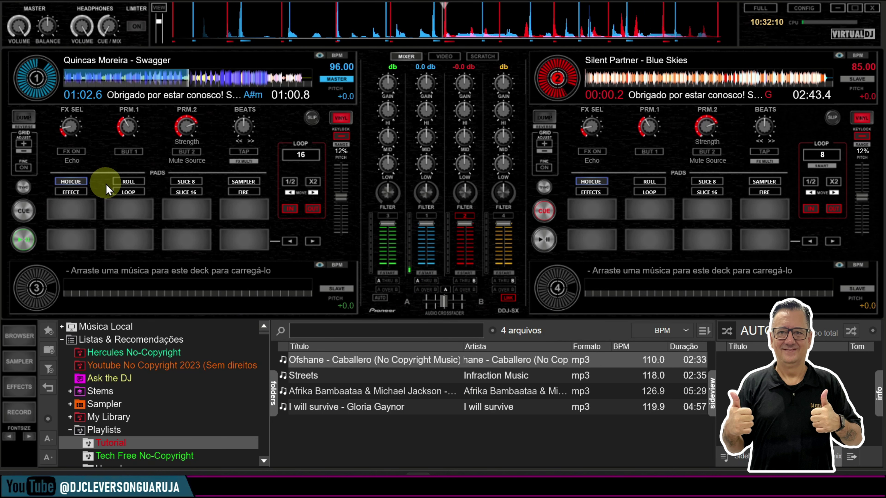
Switch deck 1's pads to Roll, trigger the 1/4 roll, and return the pads to Hotcue.
click(124, 183)
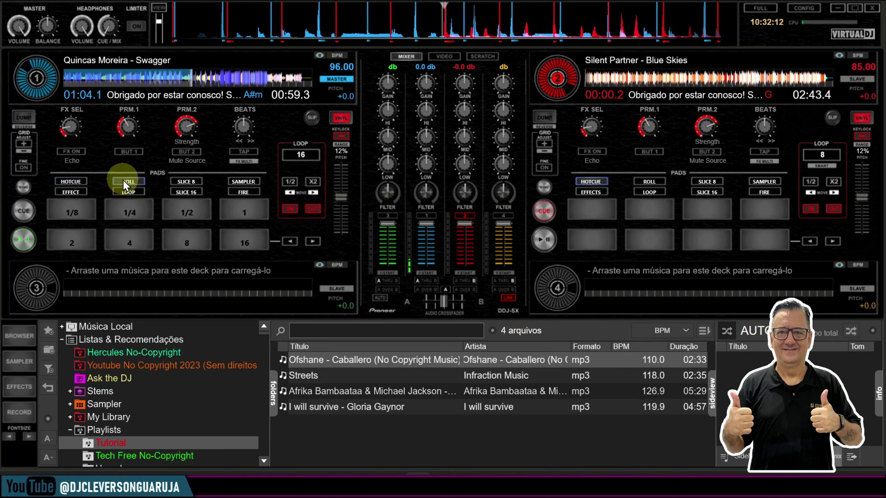
click(123, 211)
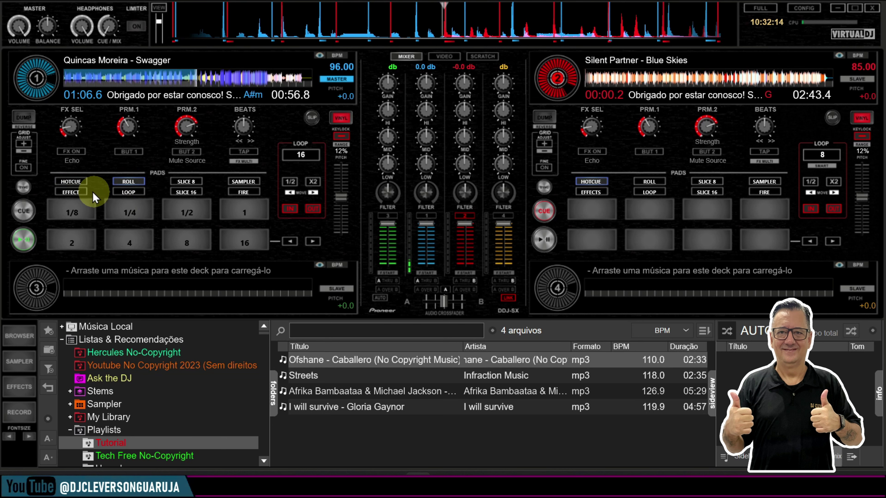
click(71, 182)
Set deck 1's pads to Effect and try the Flanger, Brake and Backspin effects on the playing track.
click(71, 191)
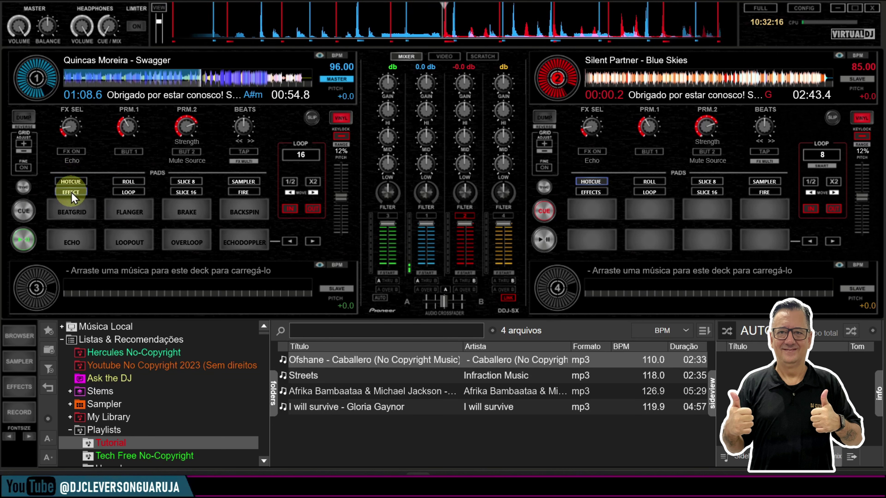
click(120, 212)
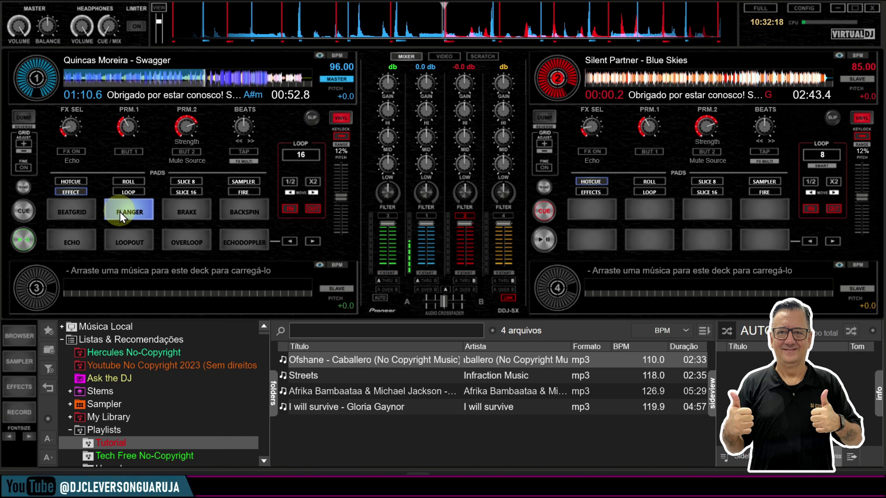
click(140, 216)
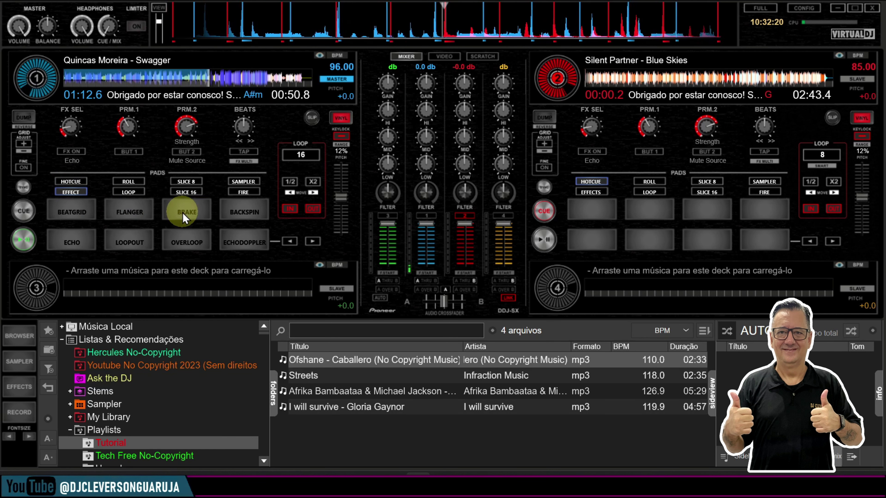
click(184, 215)
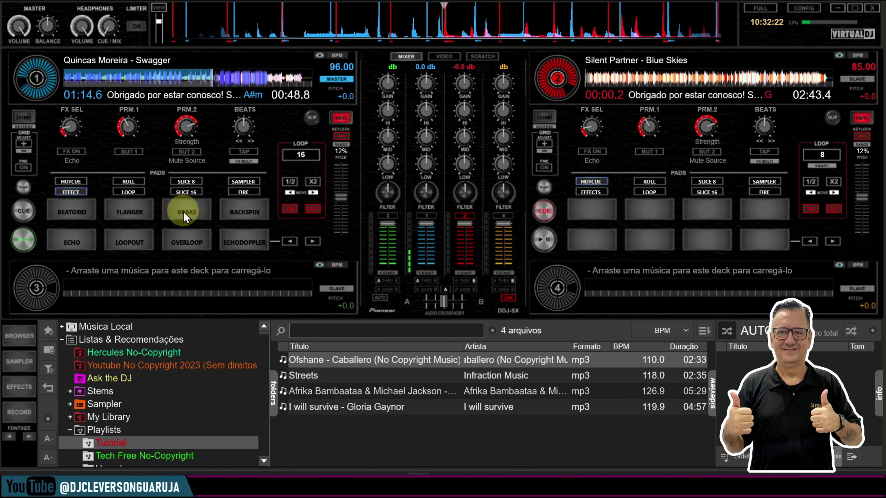
click(184, 211)
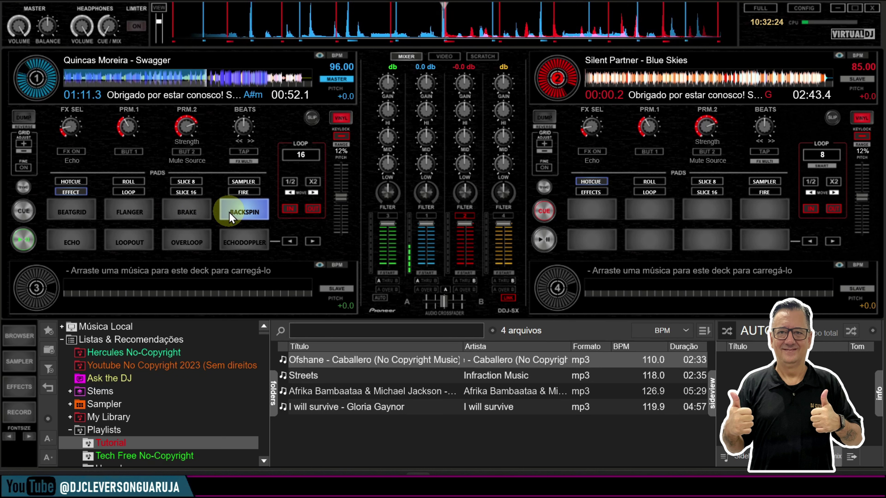
click(229, 213)
Try the Echo, Loopout, Overloop and Echodoppler pad effects on deck 1.
click(82, 240)
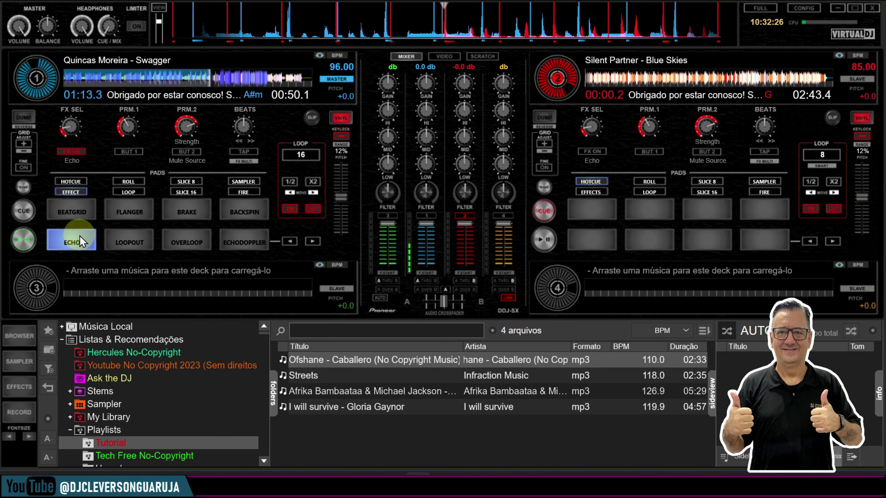
click(79, 239)
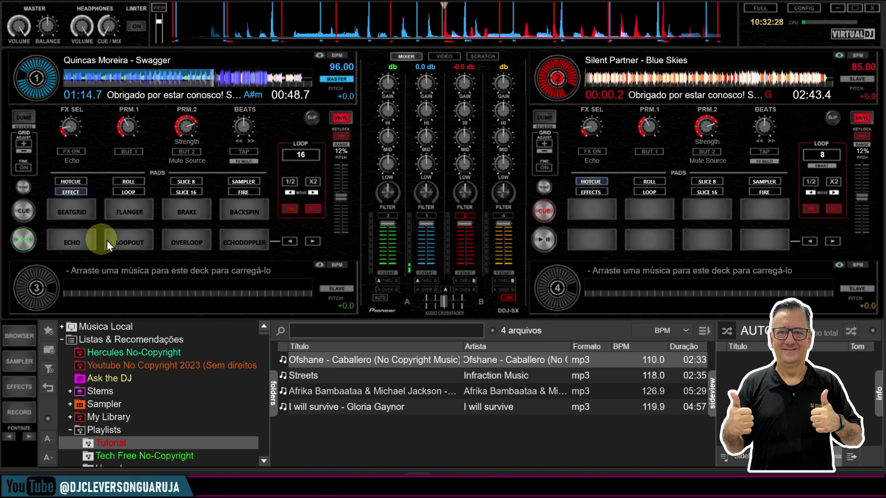
click(137, 241)
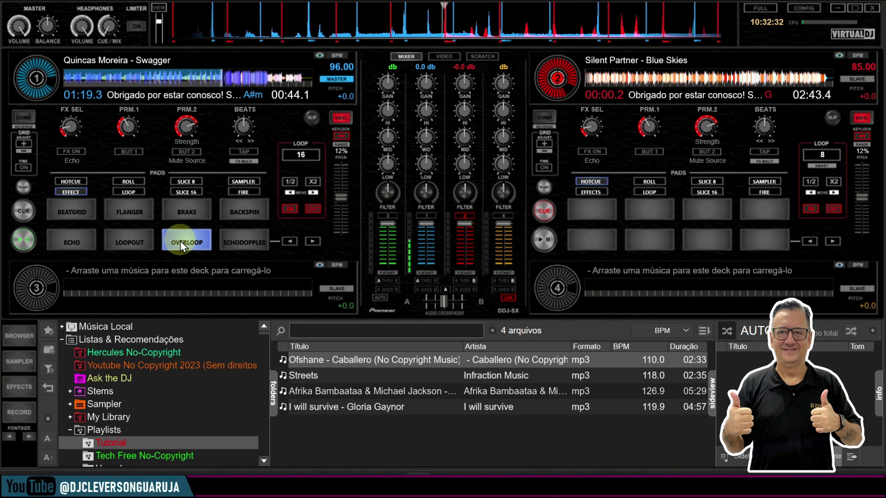
click(232, 242)
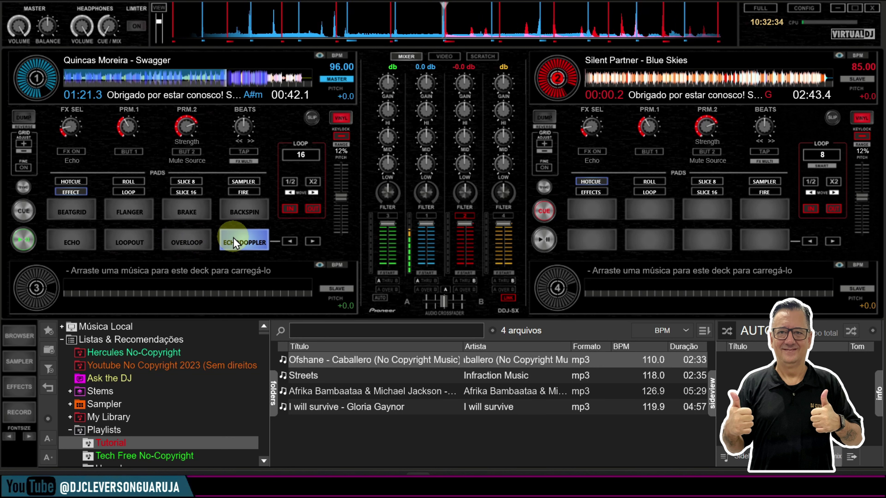
drag(233, 243, 198, 233)
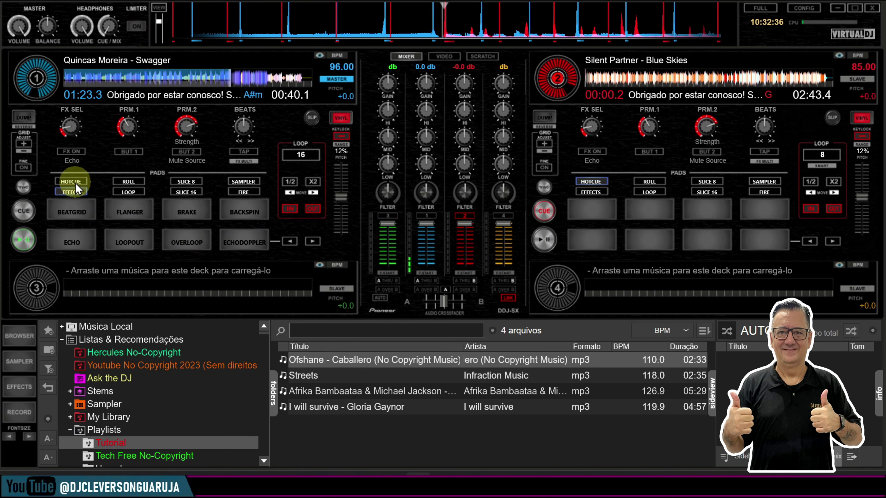
Set deck 1's pads to Slice 16, trigger slices from several groups, and return the pads to Hotcue.
click(191, 192)
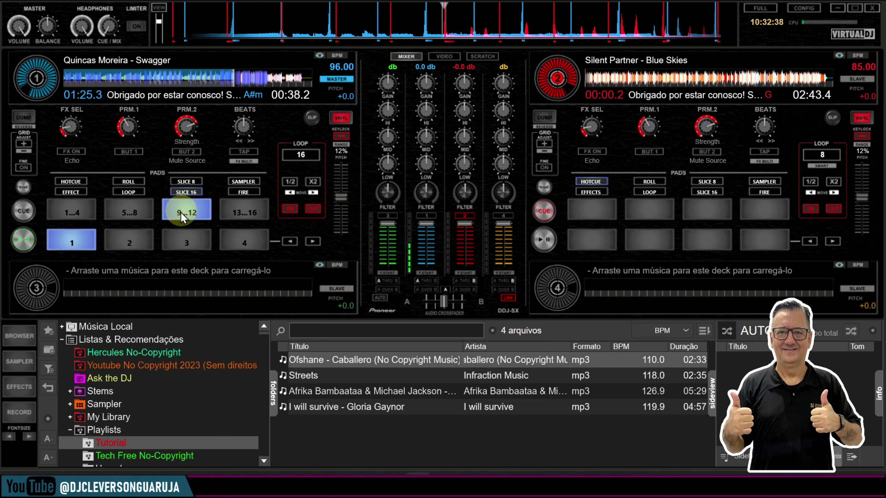
click(86, 245)
click(175, 232)
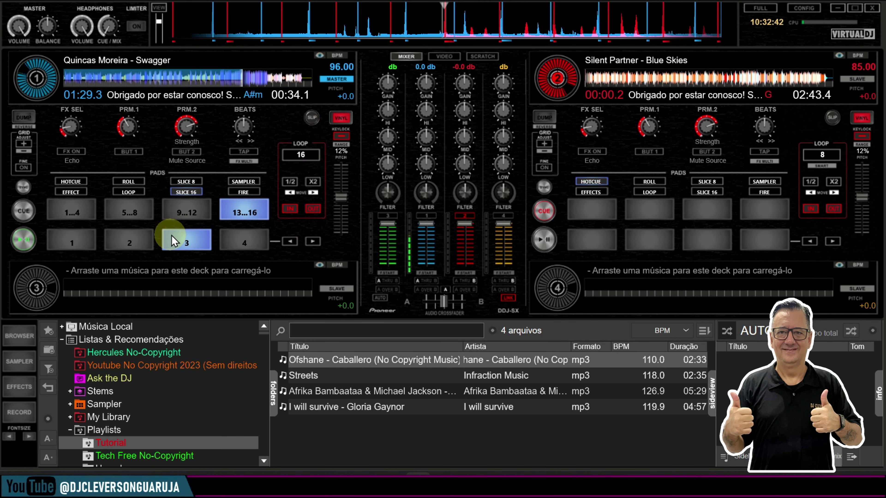
click(190, 213)
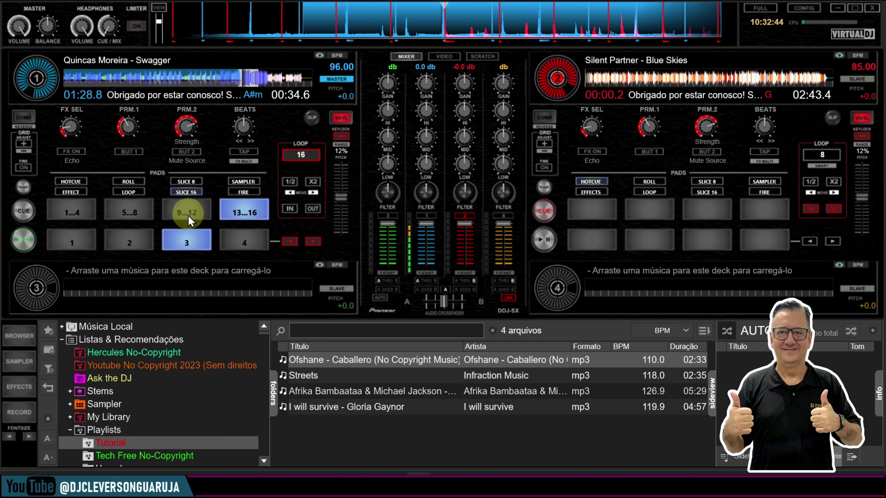
click(181, 242)
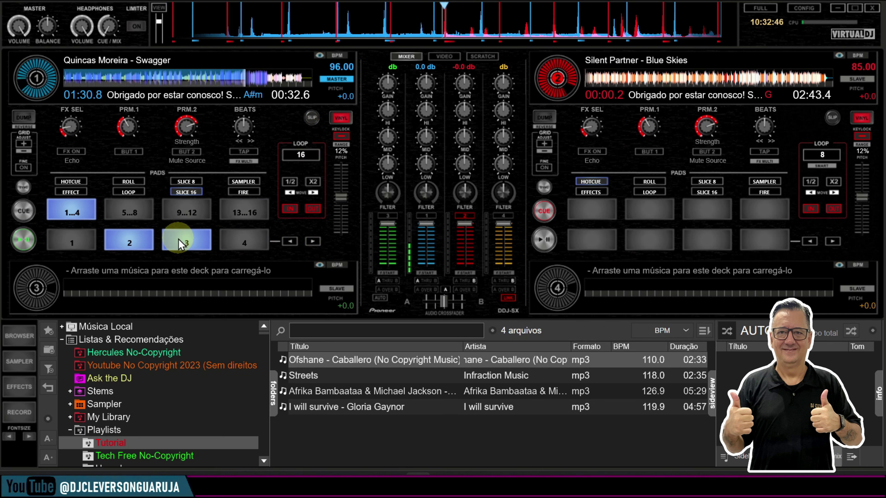
click(74, 182)
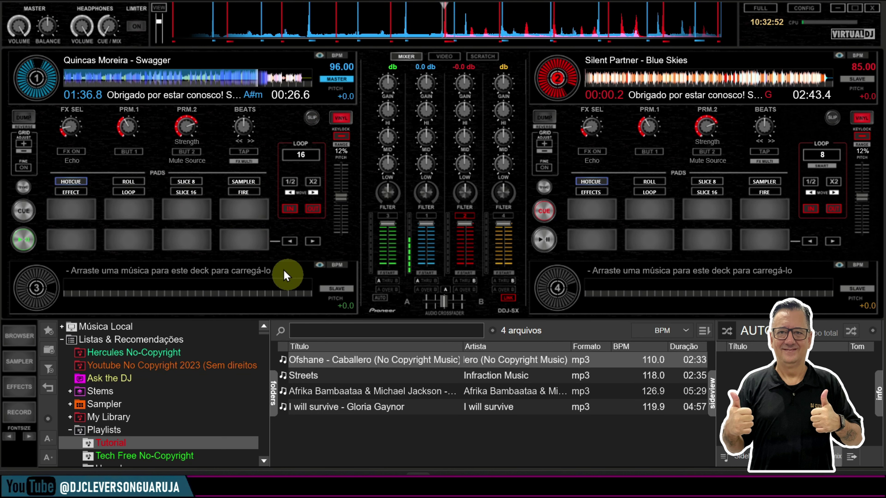
Set deck 1's pads to Sampler and play the sample beginning "TA GOSTANDO".
click(244, 182)
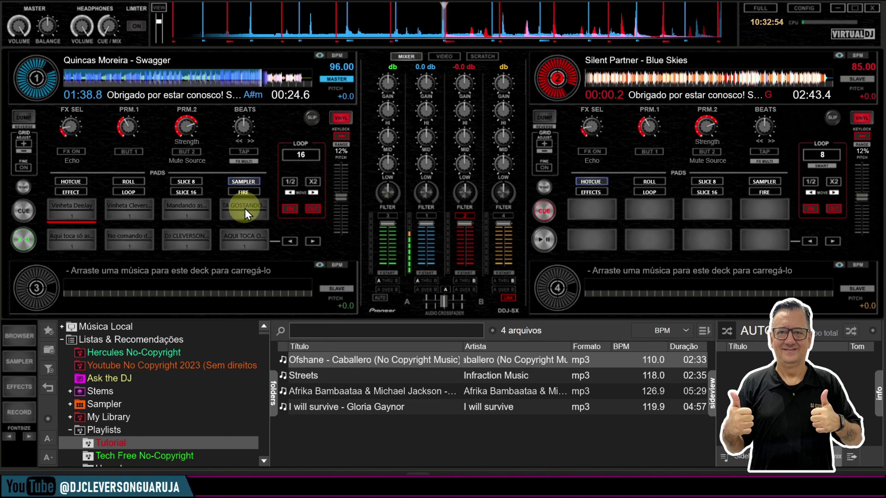
click(246, 211)
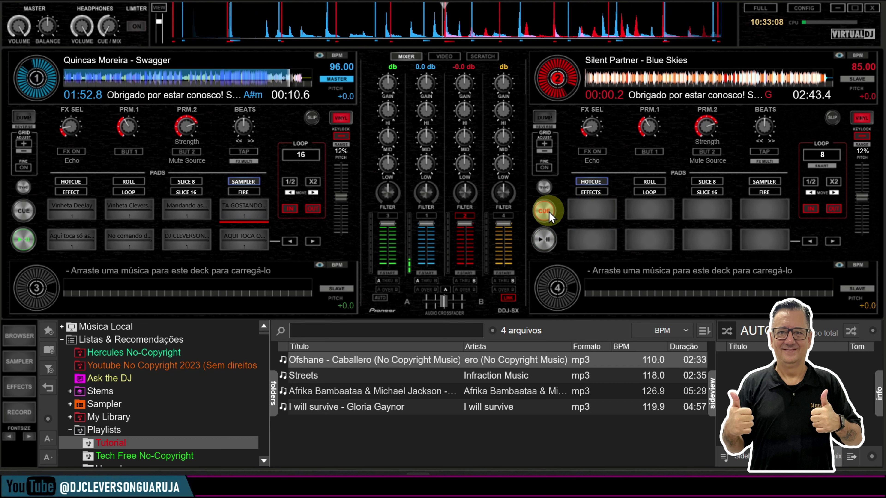
Store the first hot cue at the start of deck 2's Blue Skies track and start its playback.
mouse_move(160, 24)
mouse_down()
mouse_move(161, 41)
mouse_move(164, 21)
mouse_up()
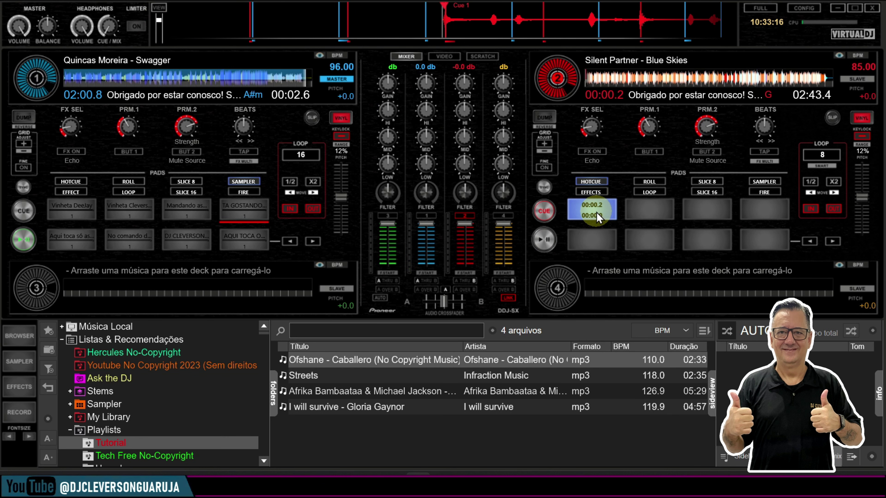
click(544, 238)
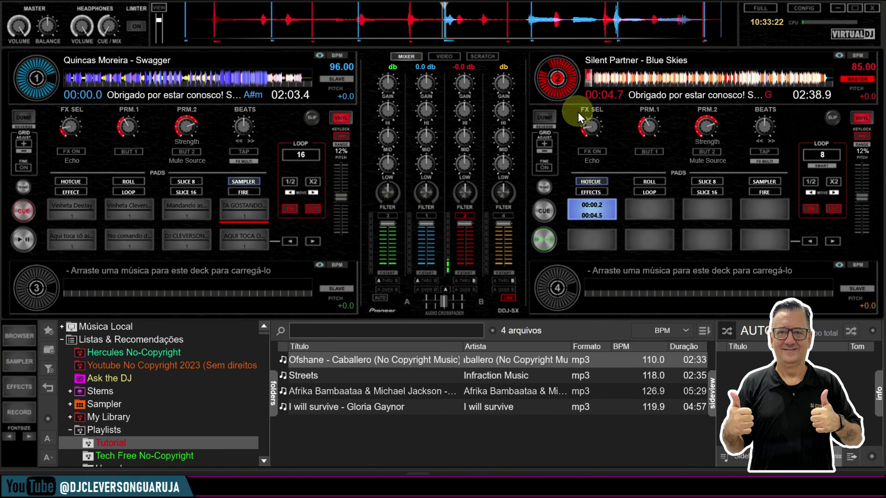
Adjust deck 2's filter slightly and switch the central mixer to the video section.
mouse_move(463, 197)
mouse_down()
mouse_move(479, 197)
mouse_move(469, 196)
mouse_up()
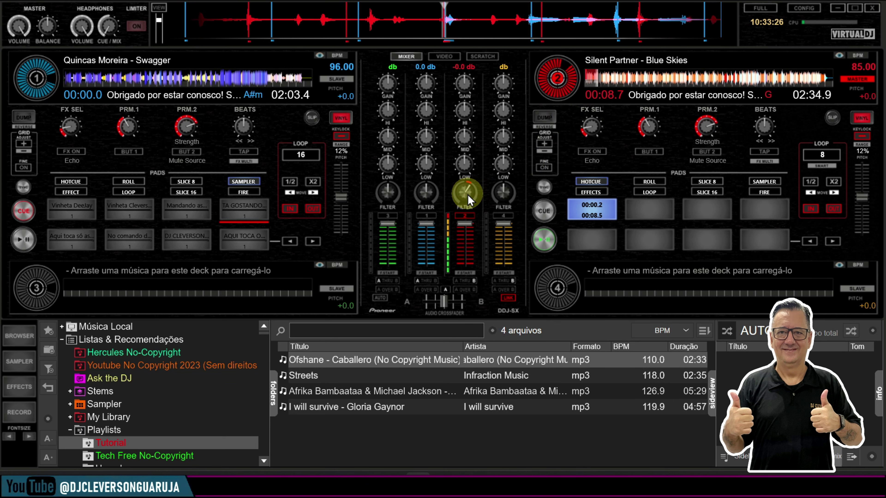
click(440, 56)
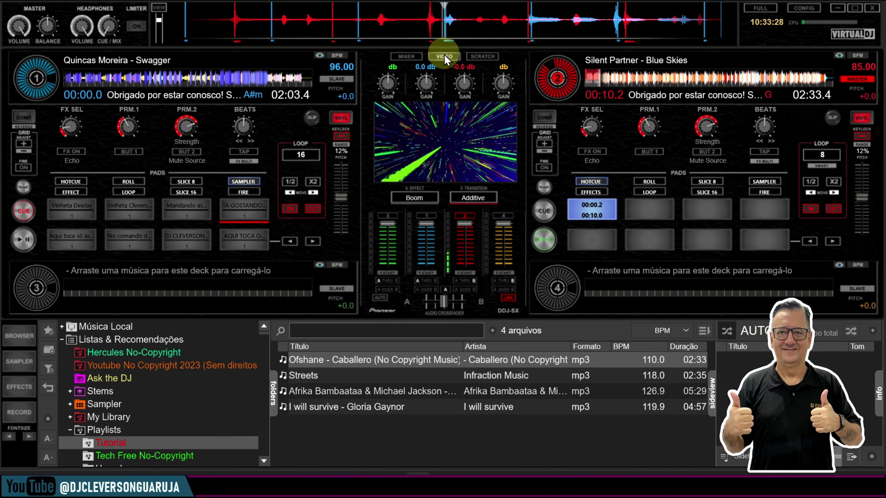
Return the central section to the mixer and try deck 2's Echo effect controls, toggling Mute Source on and off.
click(416, 56)
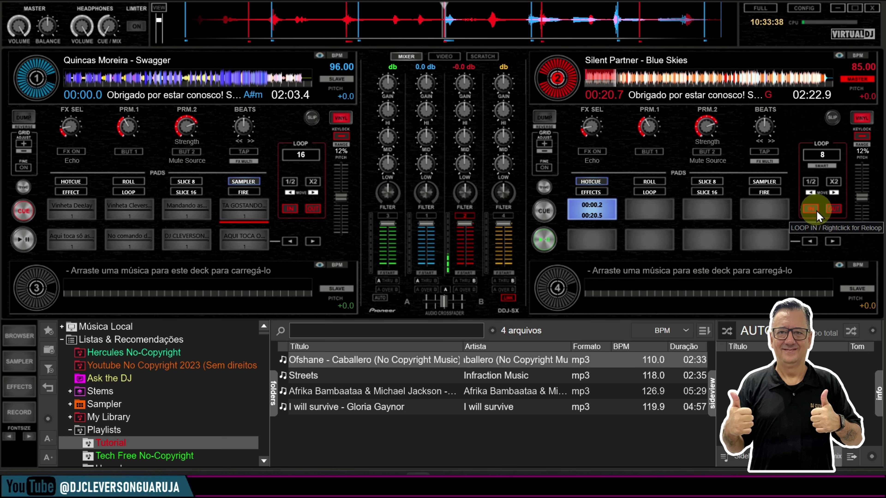
click(692, 127)
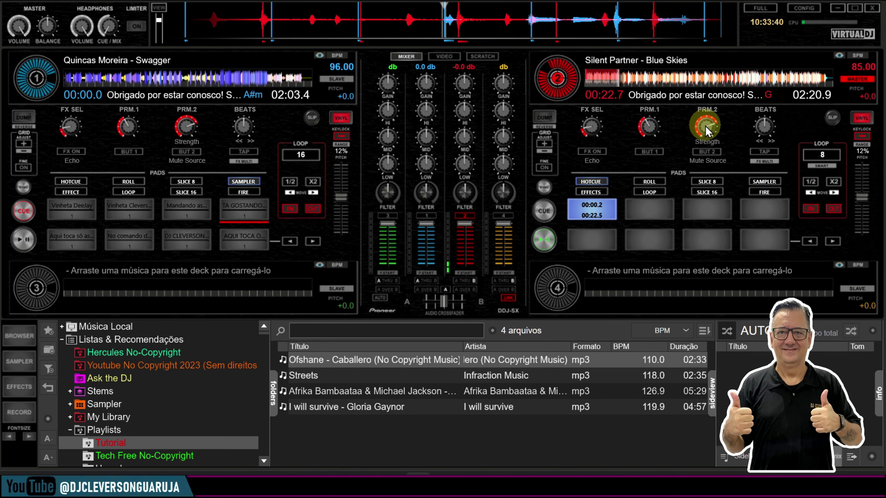
click(708, 153)
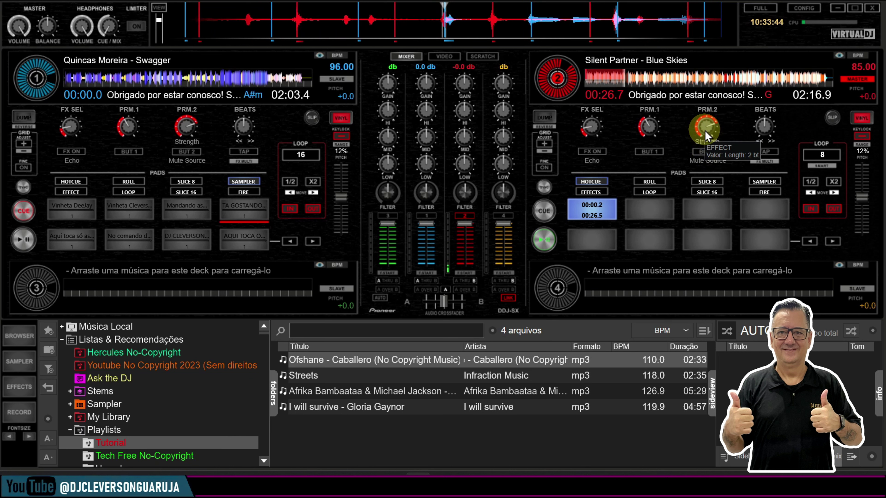
click(699, 157)
click(705, 152)
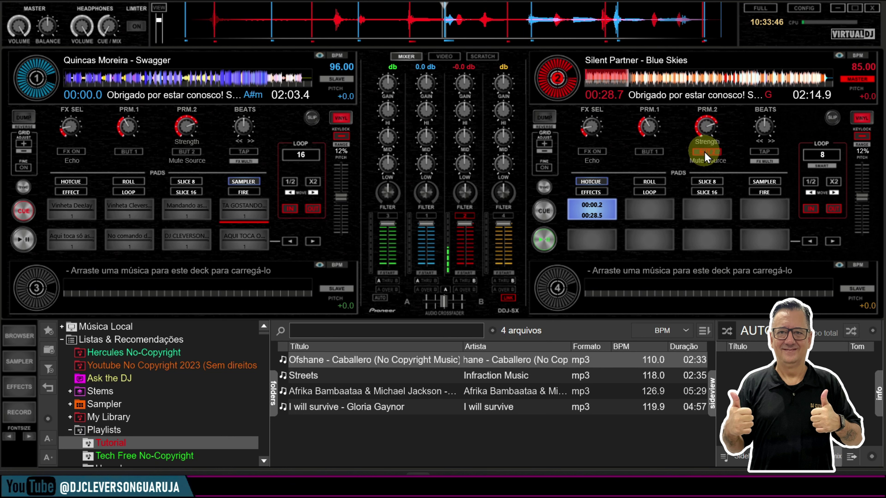
click(653, 152)
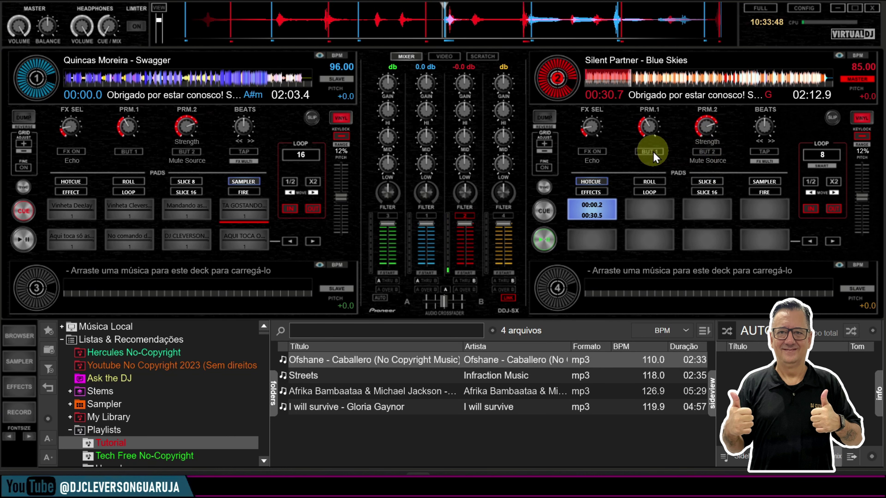
click(595, 153)
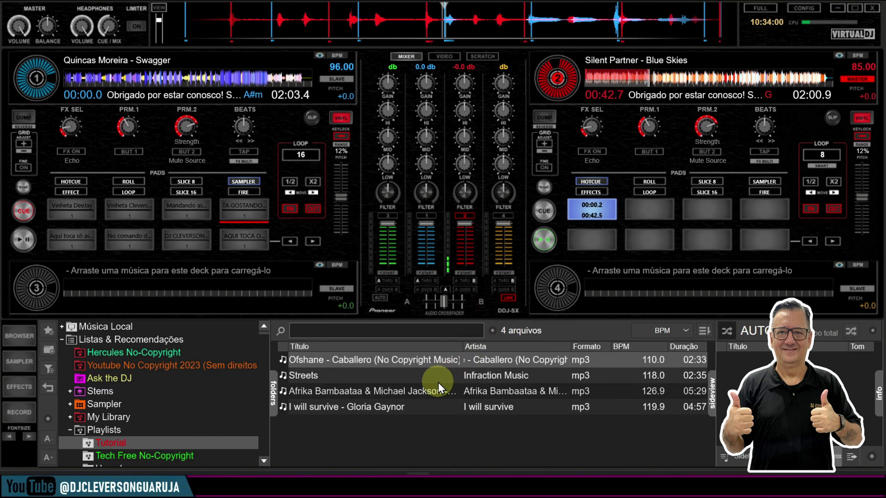
Load Infraction Music's Streets onto deck 3 and the Afrika Bambaataa & Michael Jackson track onto deck 4.
drag(380, 376, 227, 293)
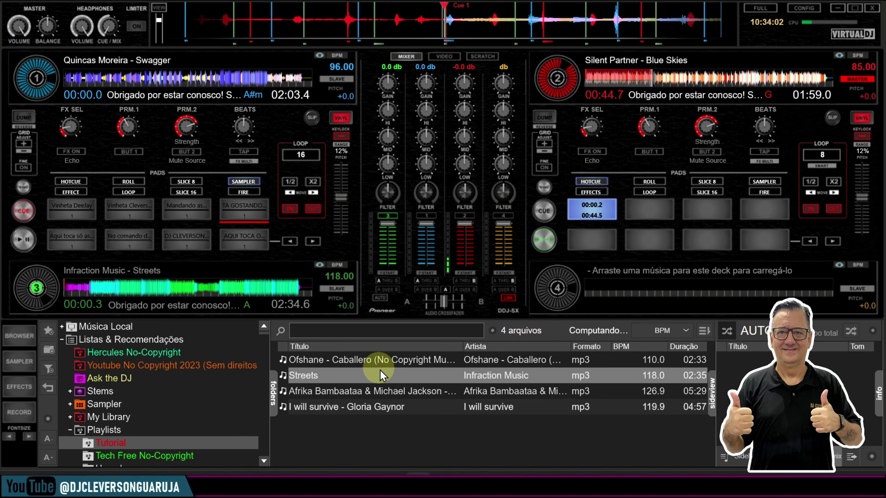
drag(394, 390, 558, 296)
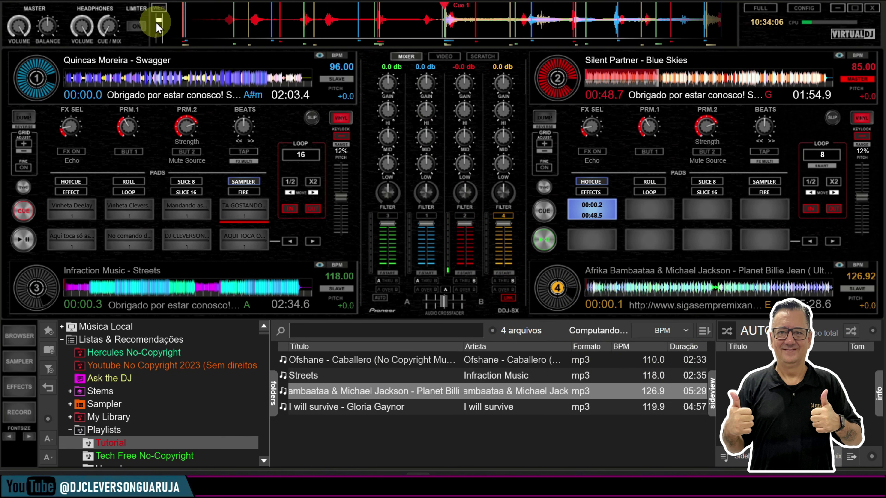
Cycle through the rhythm waveform views and switch the skin to the Full layout.
click(160, 8)
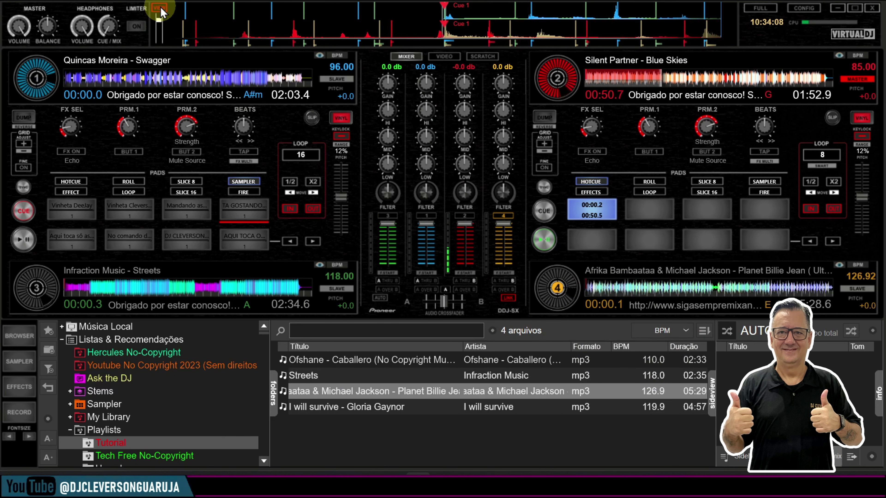
click(160, 8)
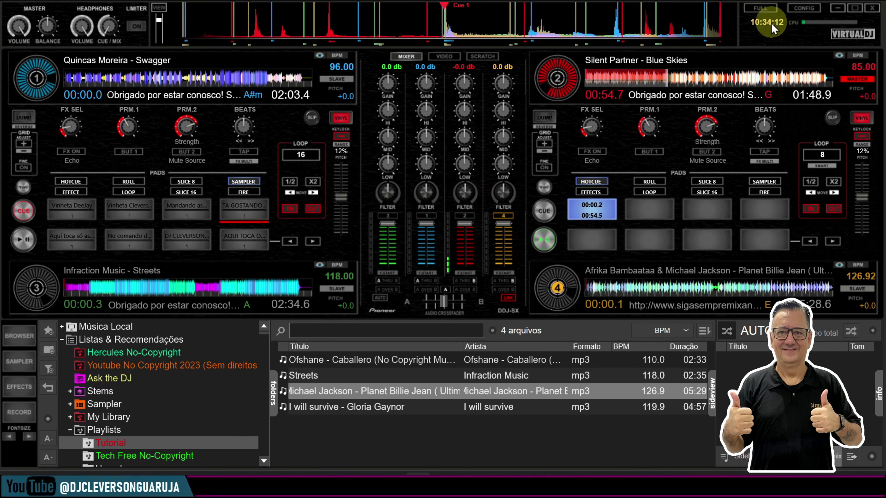
click(762, 8)
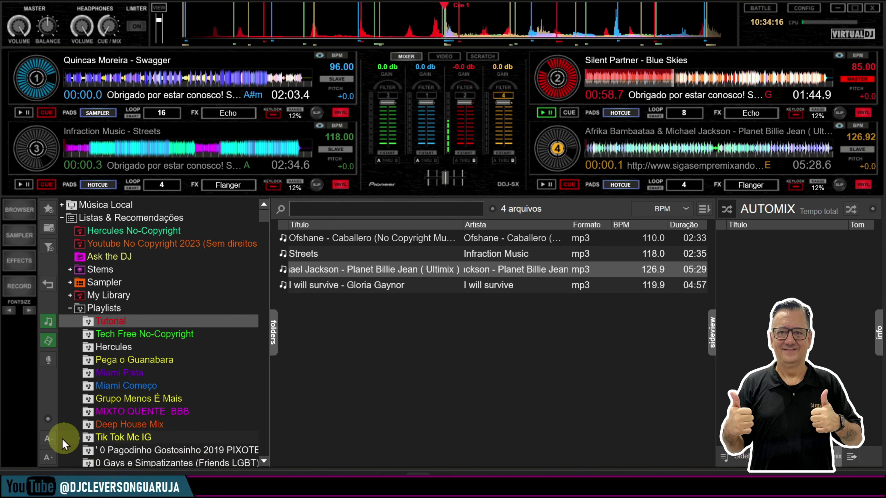
Reduce the browser's text size by two levels and restore it to the former size.
click(44, 443)
click(44, 442)
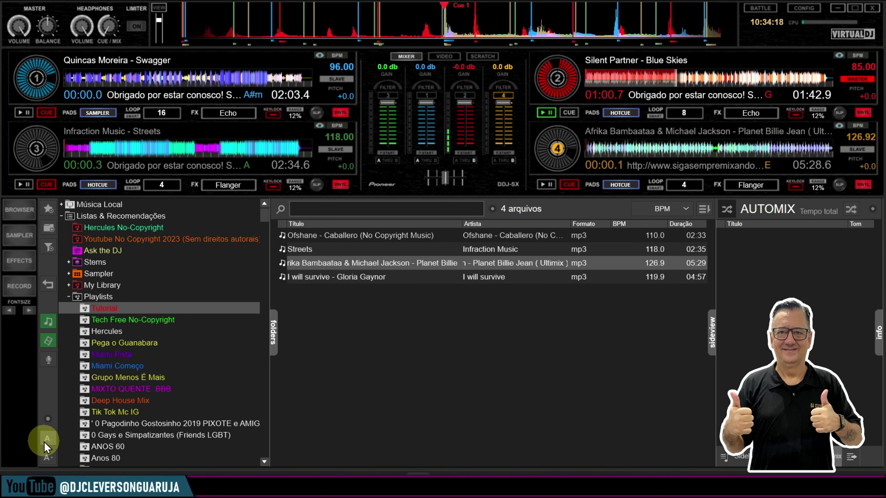
click(47, 460)
click(47, 460)
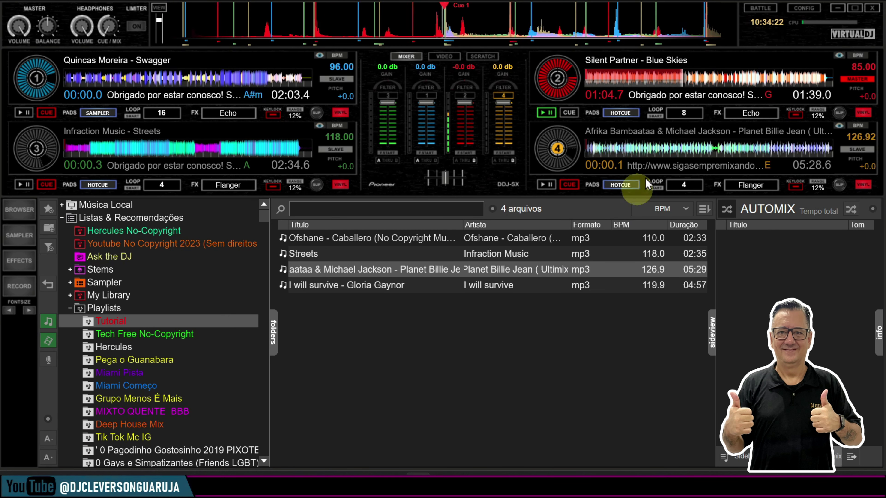
Briefly run an 8-beat loop and the Echo effect on deck 2, turning each off again.
click(690, 115)
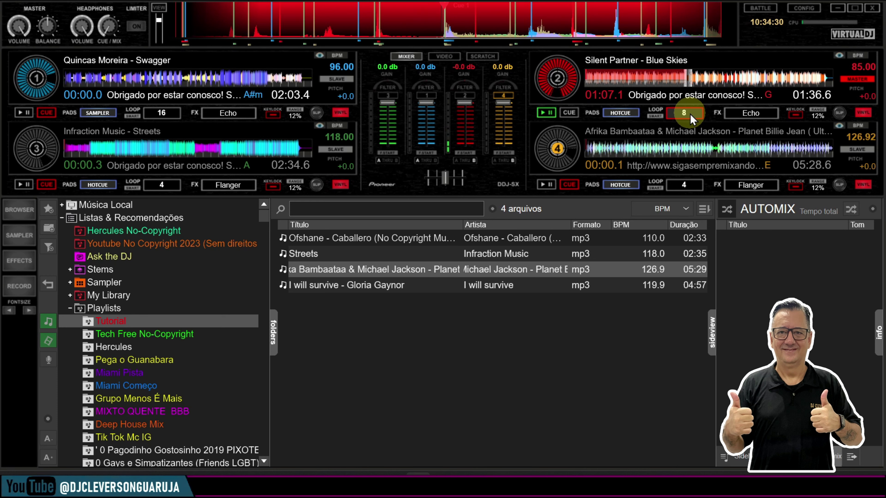
click(690, 113)
click(752, 115)
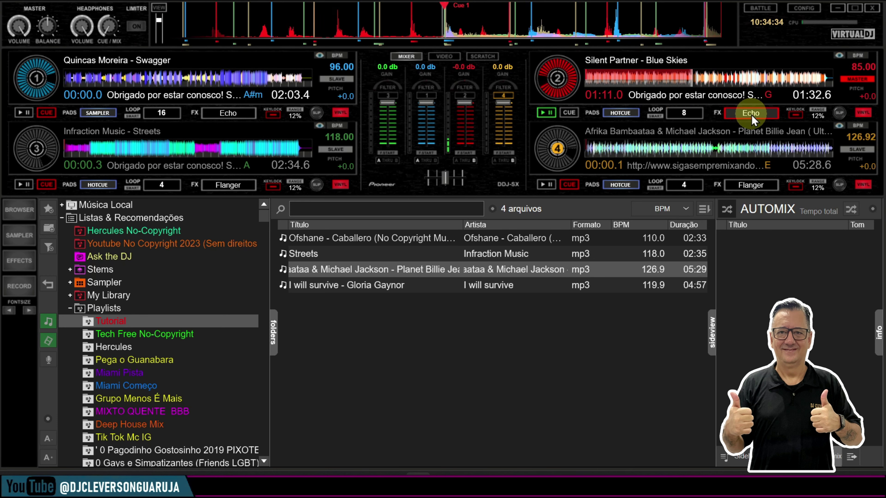
click(752, 115)
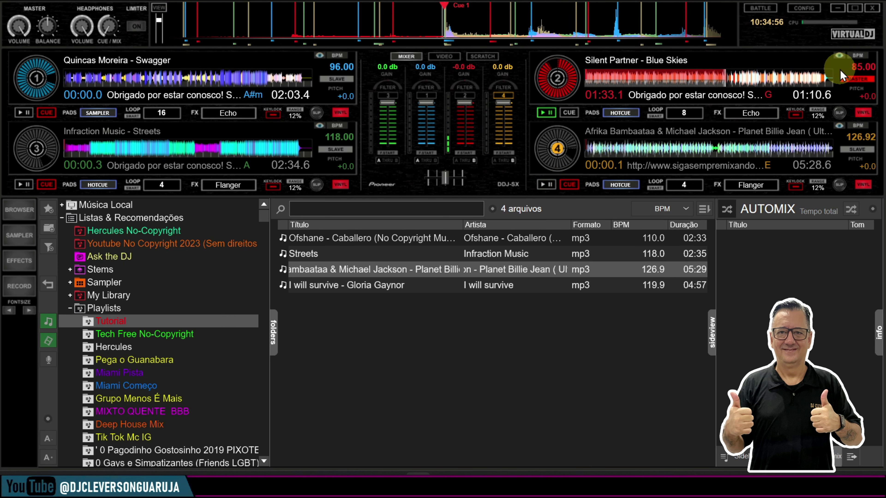
View the BPM editor for deck 2's Blue Skies track and the program's settings window, closing each without changes.
click(857, 54)
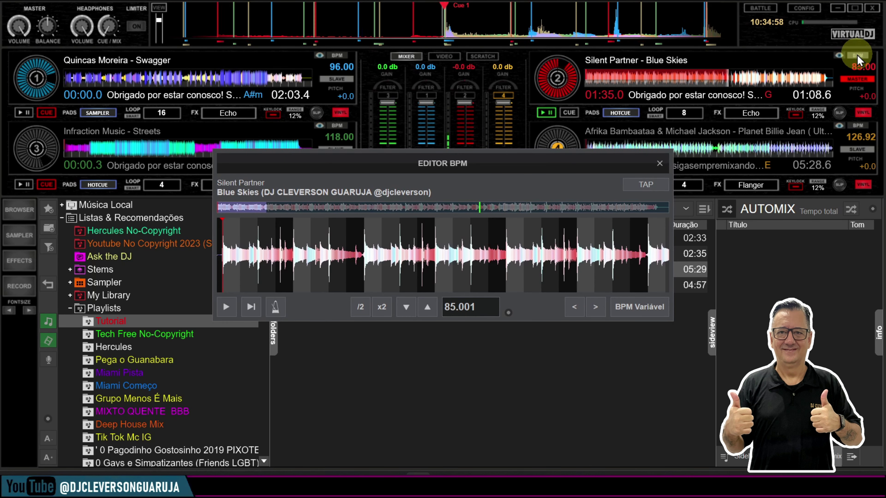
click(659, 164)
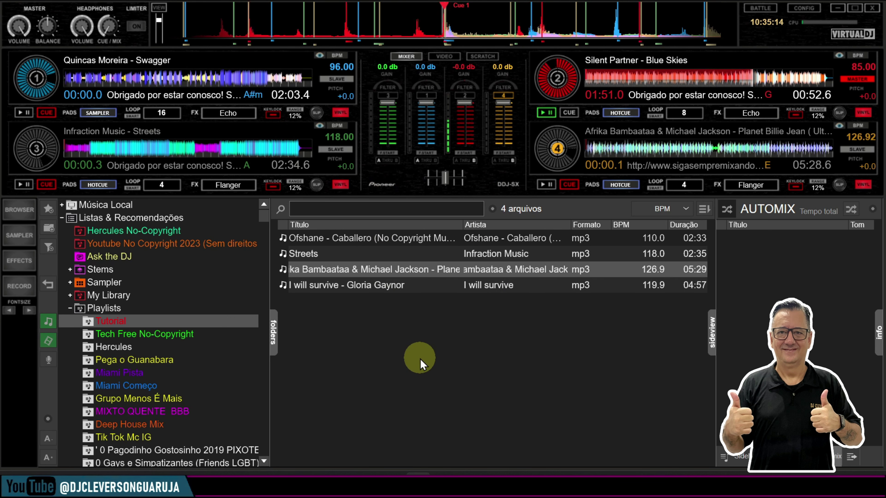
click(813, 13)
click(704, 48)
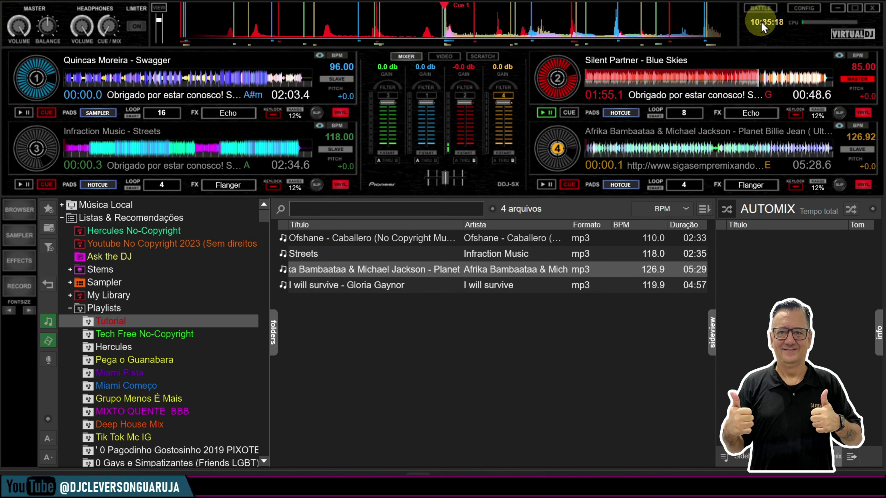
Switch the skin to the Battle layout and back to the Full layout.
click(760, 8)
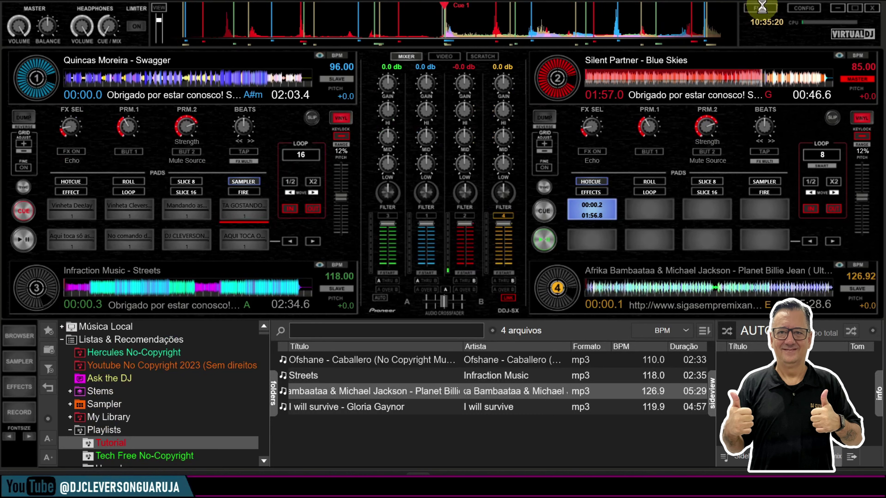
click(761, 9)
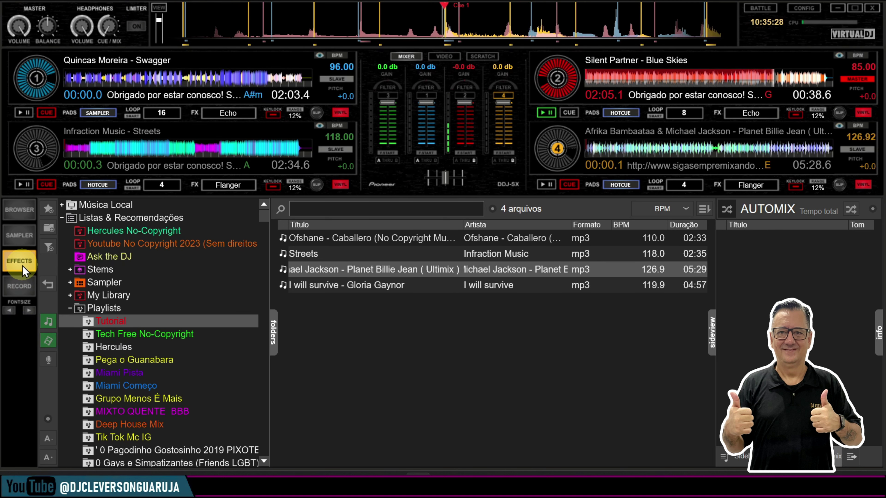
Show the sampler in the sideview, restore Automix there, and view the recording settings without starting a recording.
click(22, 242)
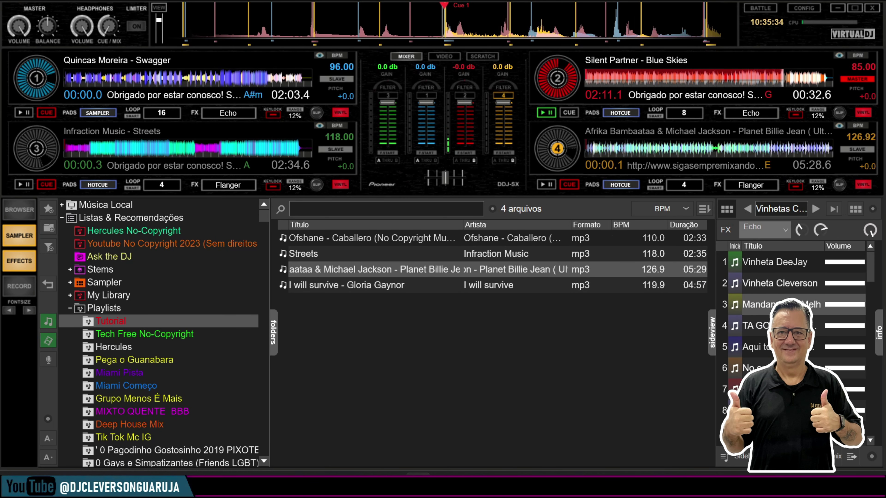
click(830, 457)
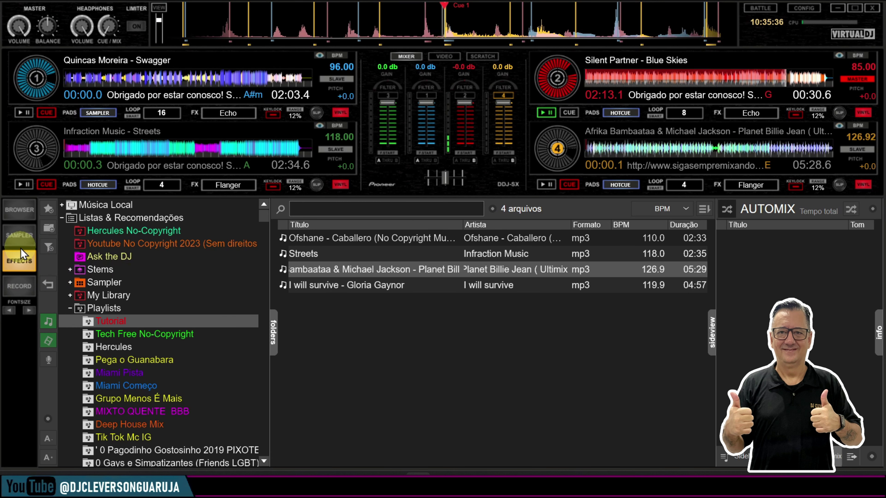
click(19, 285)
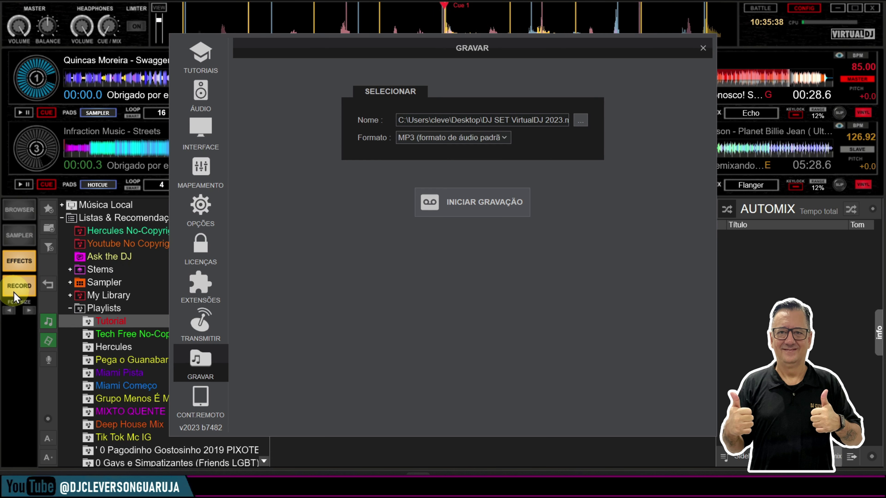
click(703, 49)
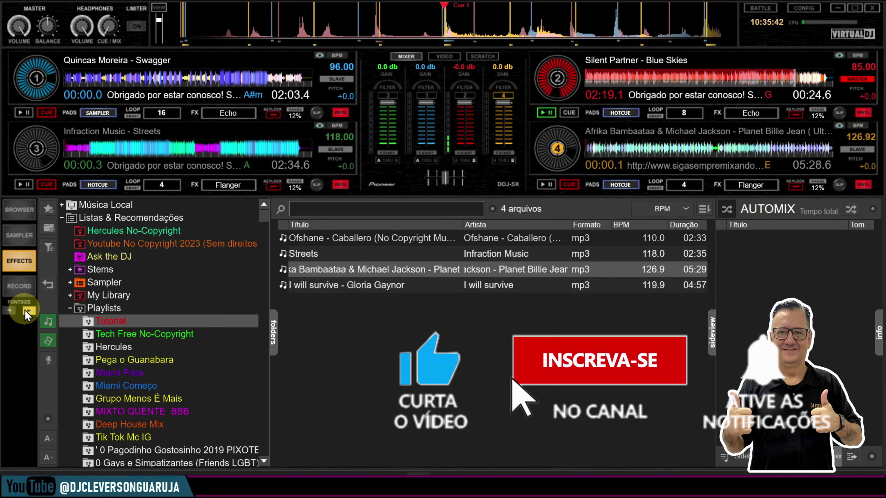
Lower the skin's font size by one step and activate the Echo effect on deck 2.
click(10, 311)
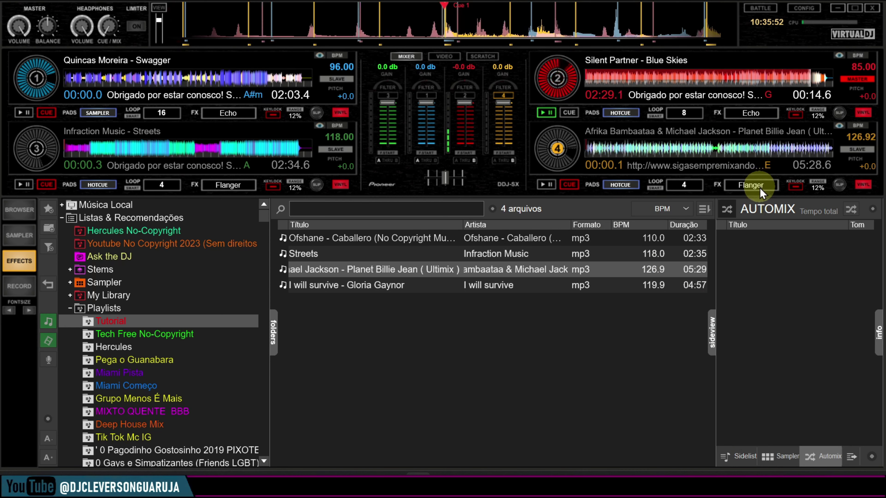
click(748, 111)
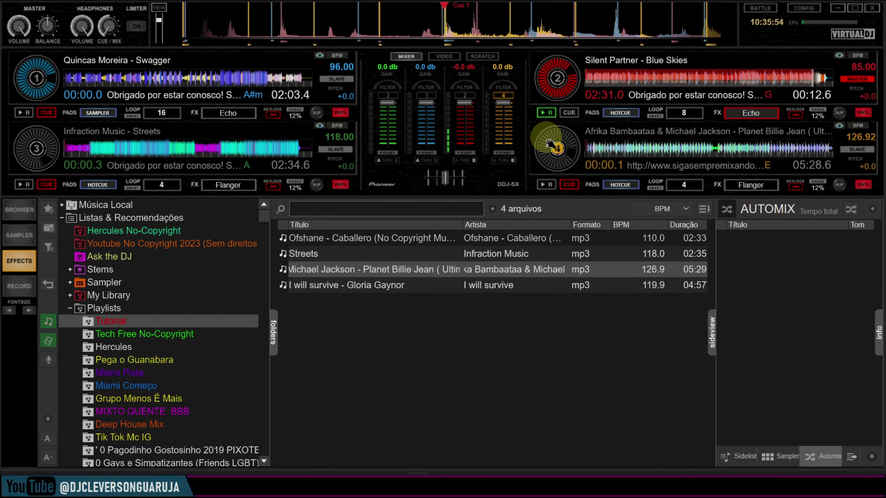